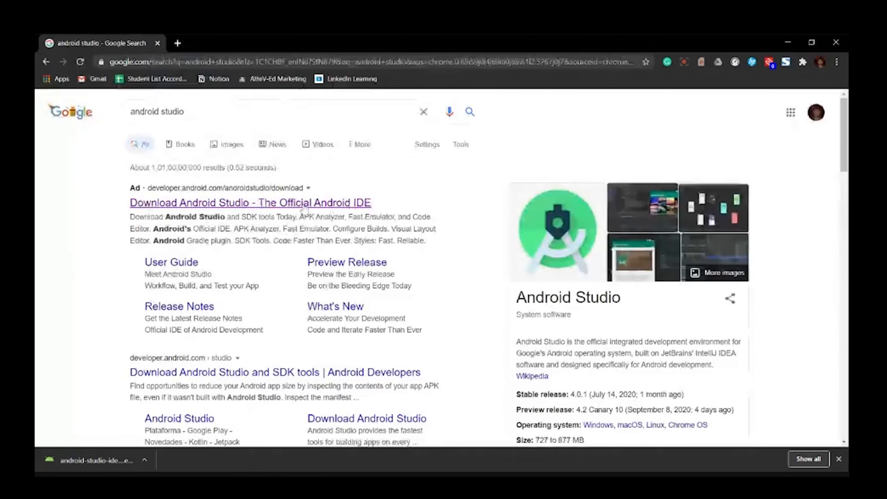
# - Open the official Android Studio download page, accept the terms and conditions, and download Android Studio 4.0.1 for Windows
pyautogui.click(304, 206)
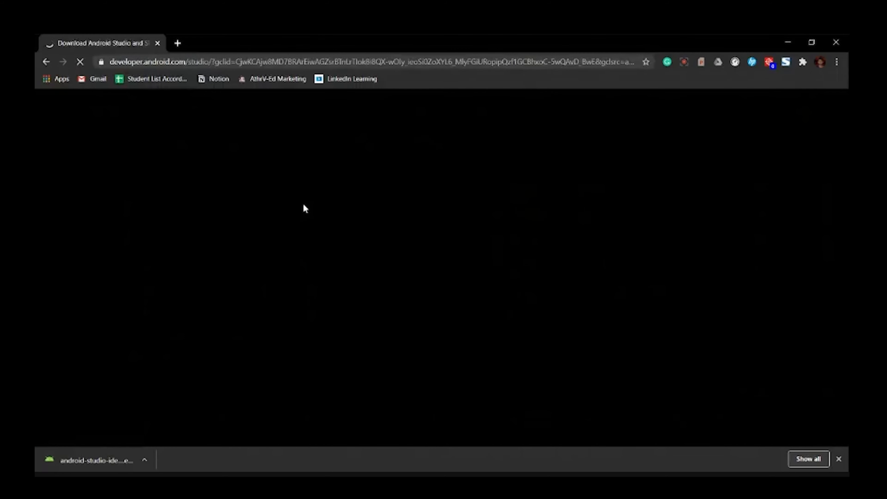
pyautogui.scroll(-3, 363, 327)
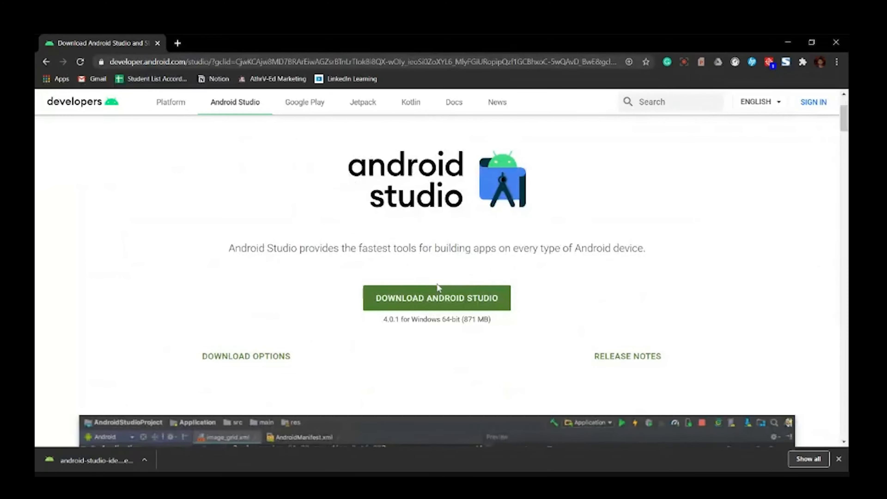
pyautogui.click(436, 293)
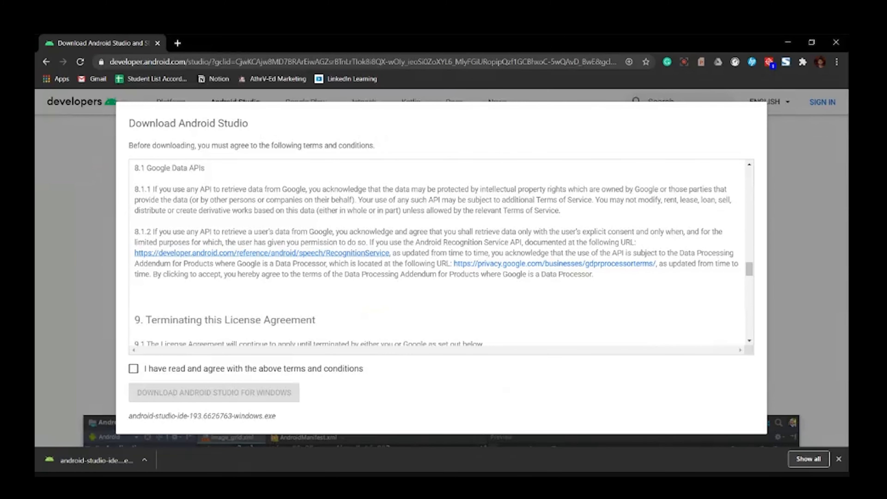
pyautogui.click(133, 368)
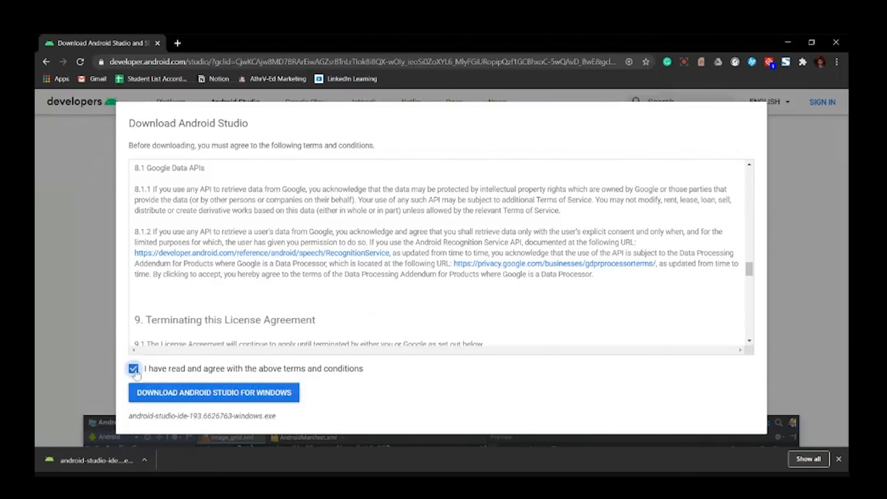
pyautogui.click(173, 401)
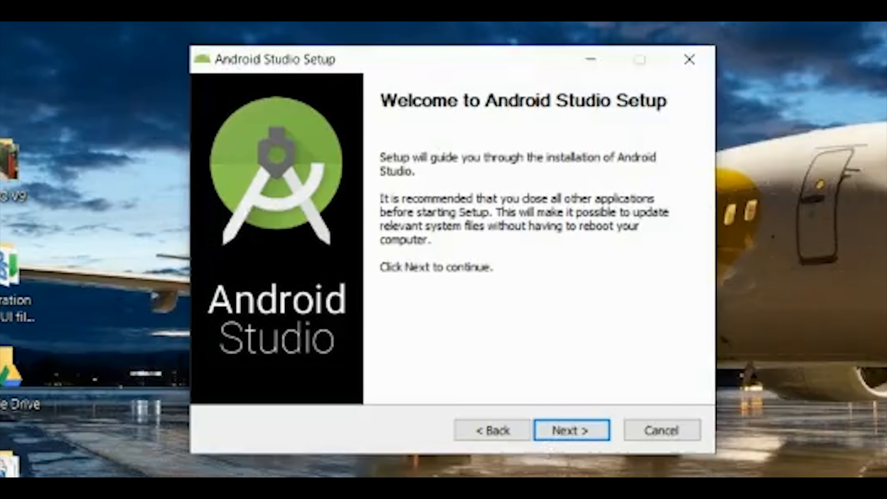
# - Install Android Studio with the Android Virtual Device component in C:\Program Files\Android\Android Studio, and start it when setup finishes
pyautogui.click(567, 437)
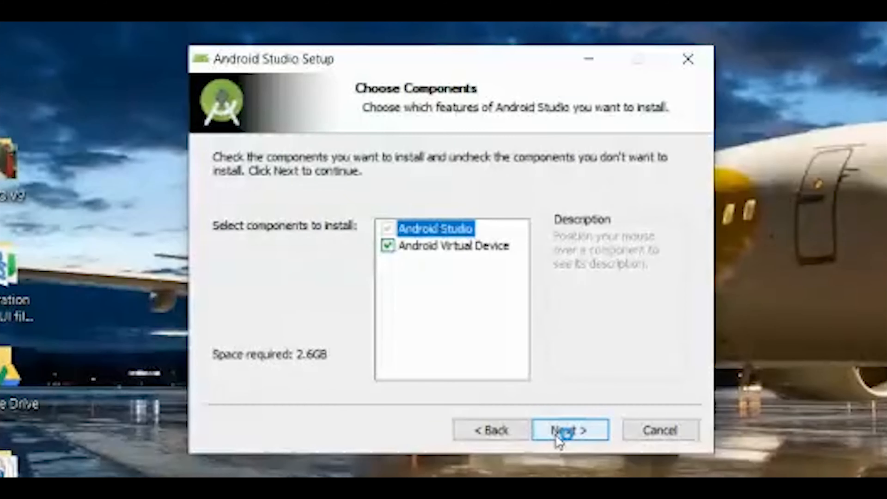
pyautogui.click(556, 428)
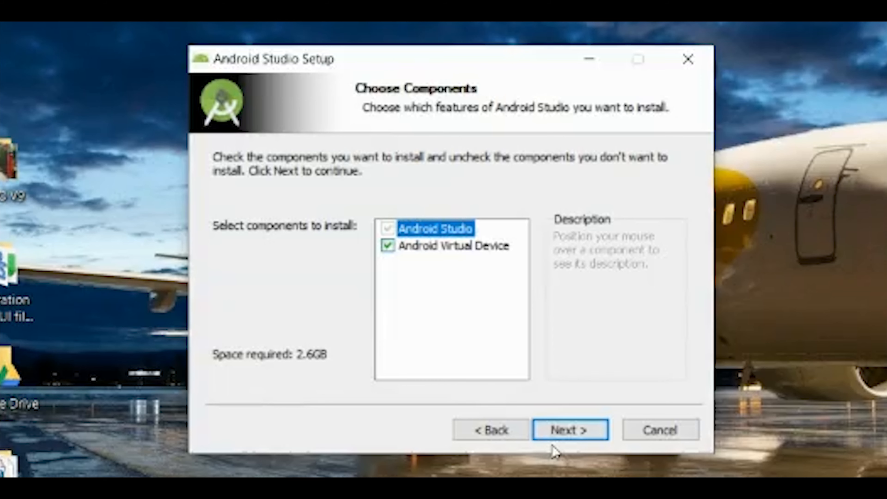
pyautogui.click(566, 429)
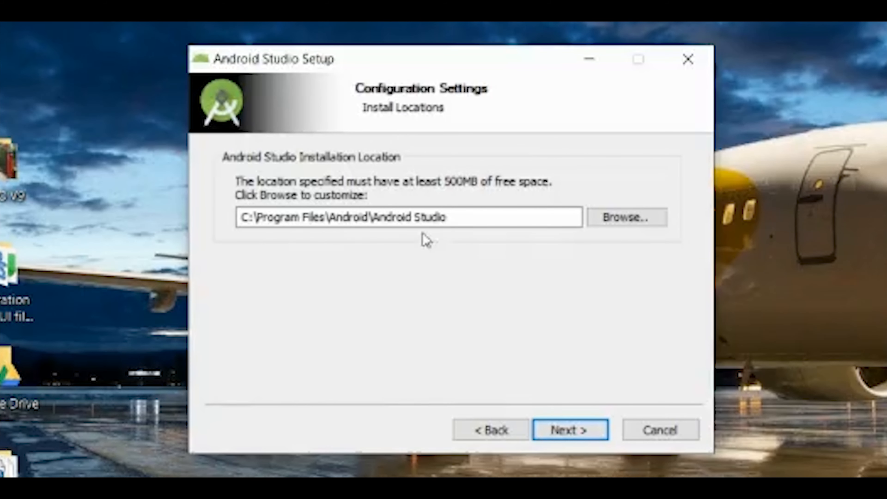
pyautogui.click(558, 433)
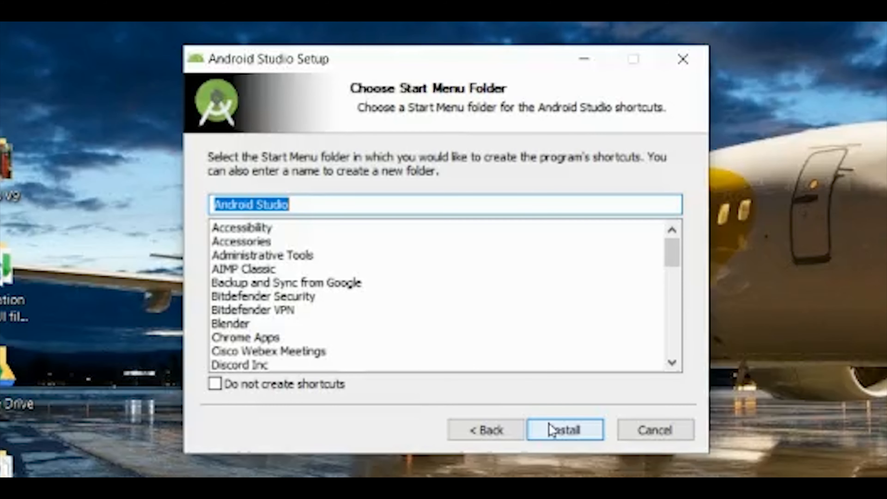
pyautogui.click(558, 434)
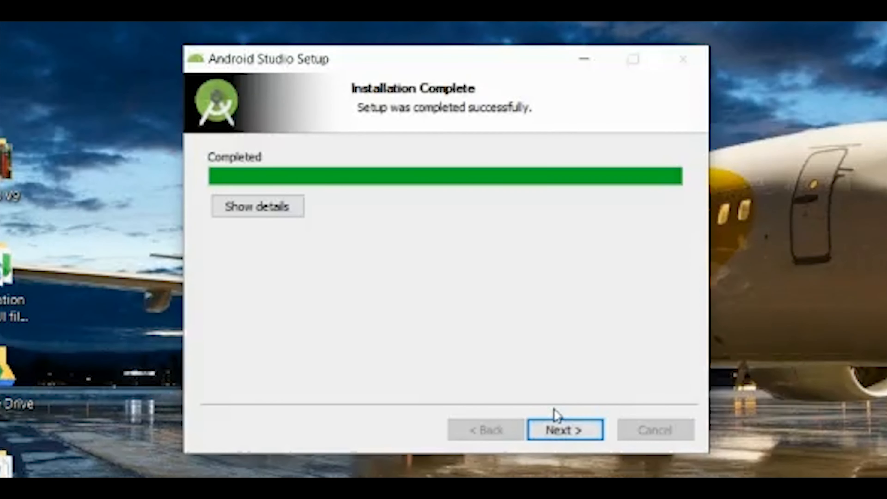
pyautogui.click(563, 432)
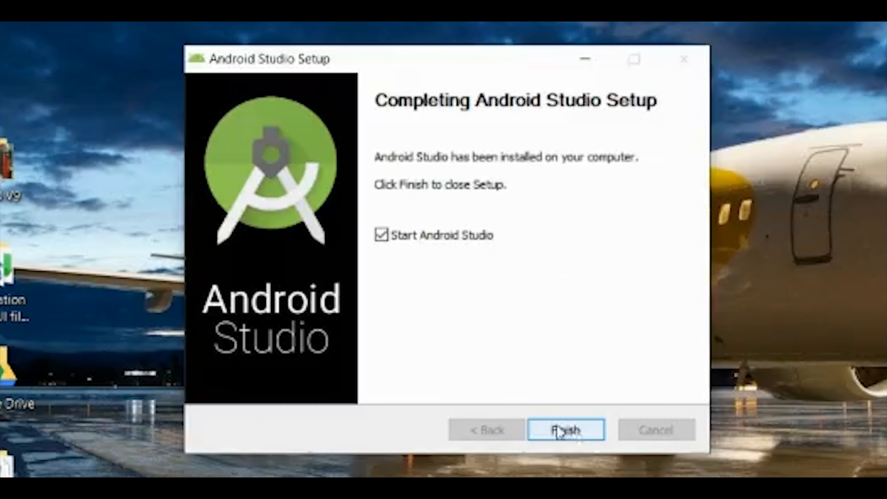
pyautogui.click(568, 433)
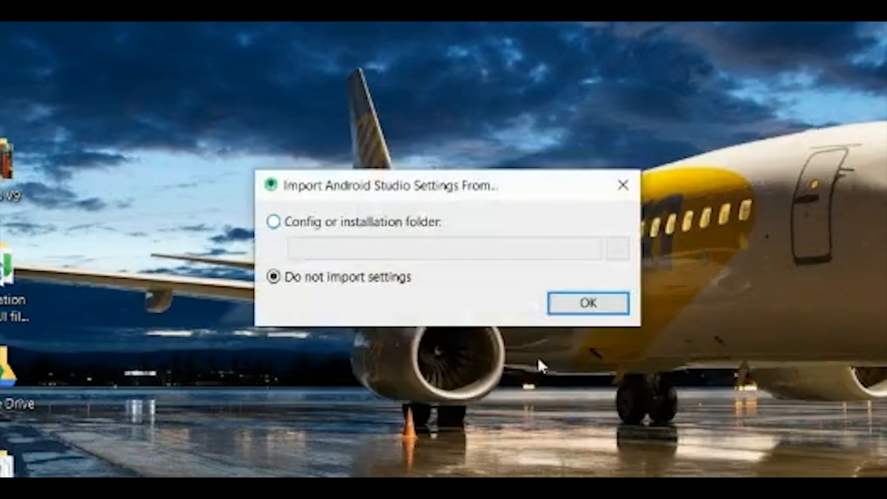
# - Continue without importing settings and allow usage statistics to be sent to Google
pyautogui.click(341, 227)
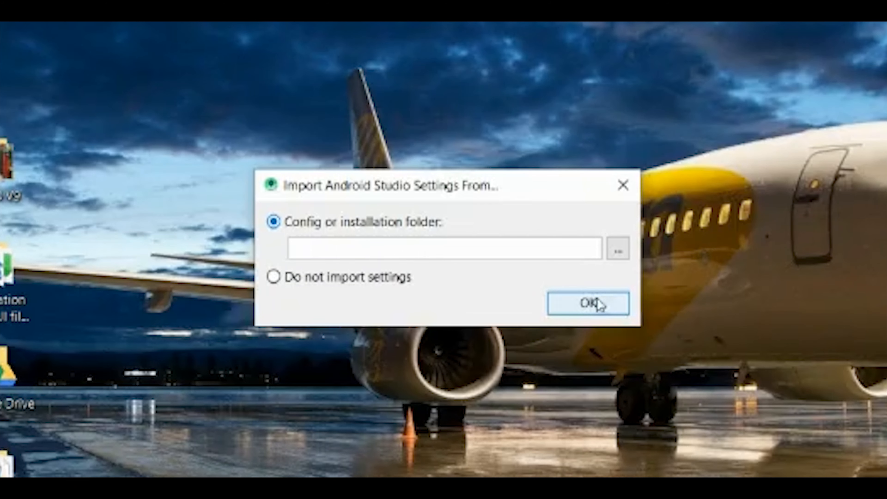
pyautogui.click(369, 280)
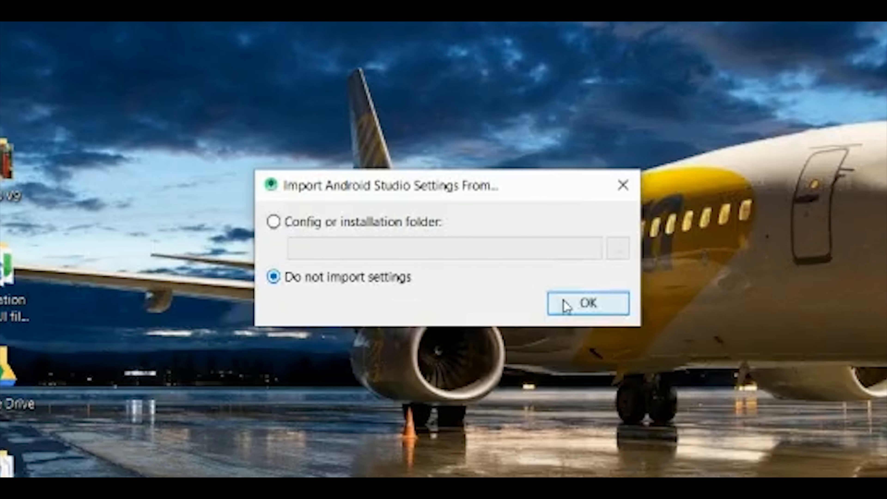
pyautogui.click(587, 304)
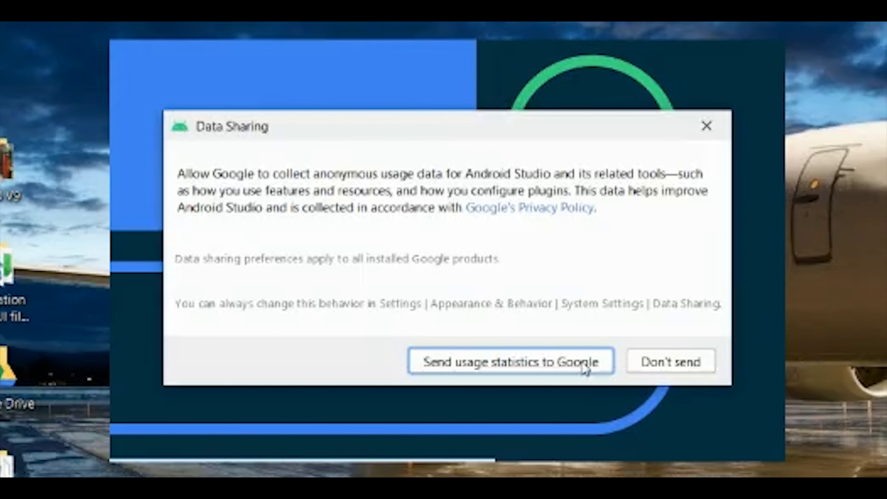
pyautogui.click(539, 363)
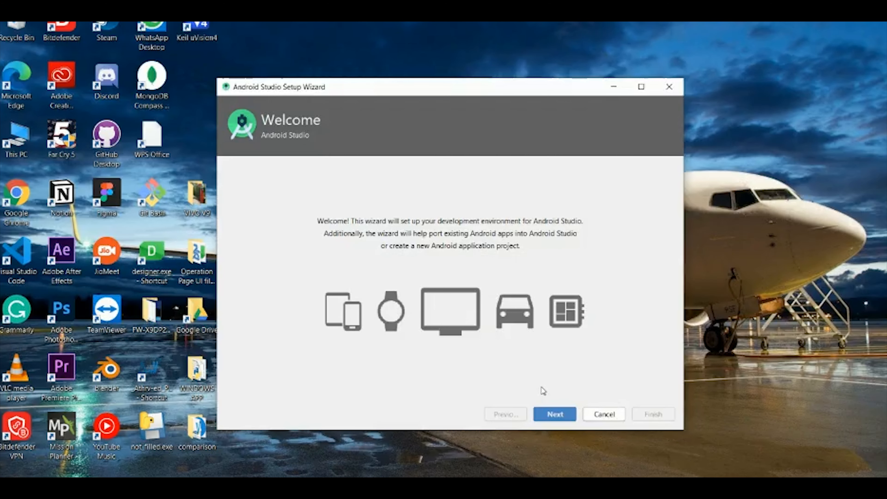
# - Choose the Standard install type and the Light UI theme in the setup wizard
pyautogui.click(554, 416)
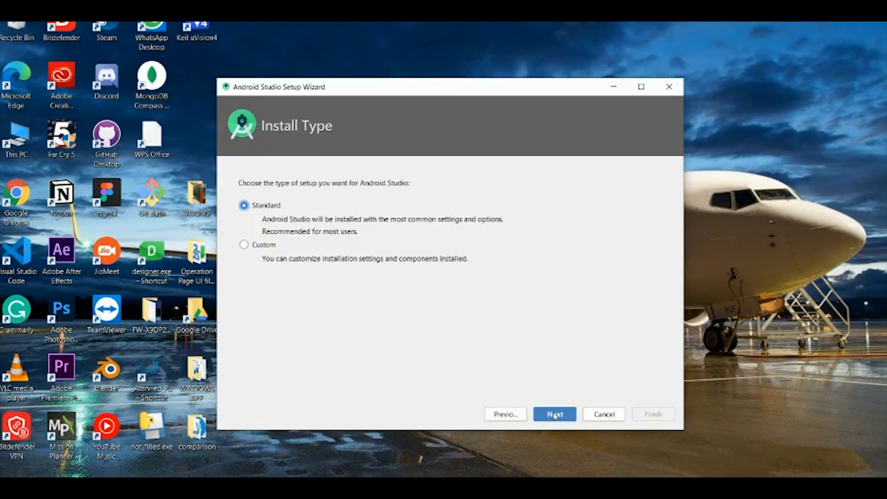
pyautogui.click(554, 415)
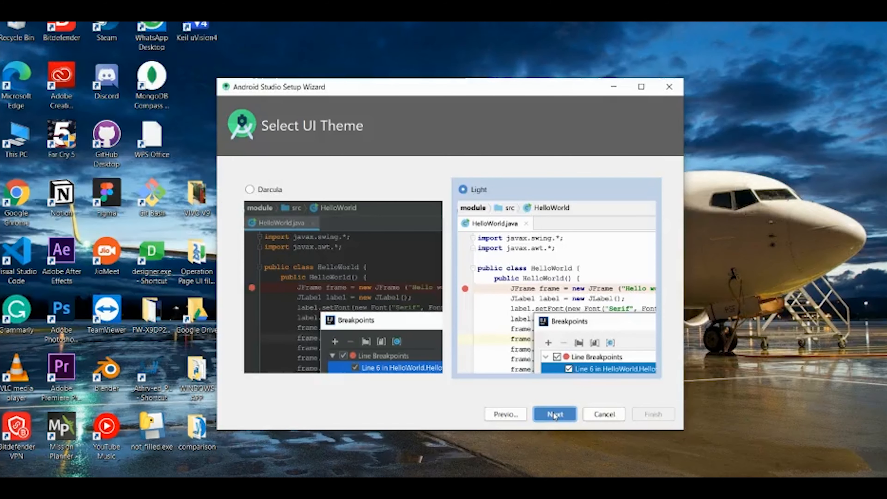
pyautogui.click(250, 189)
pyautogui.click(463, 189)
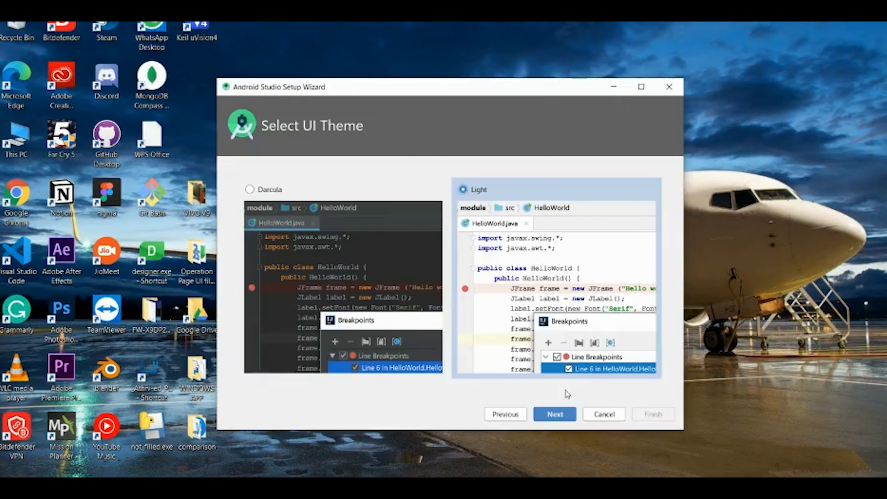
pyautogui.click(564, 417)
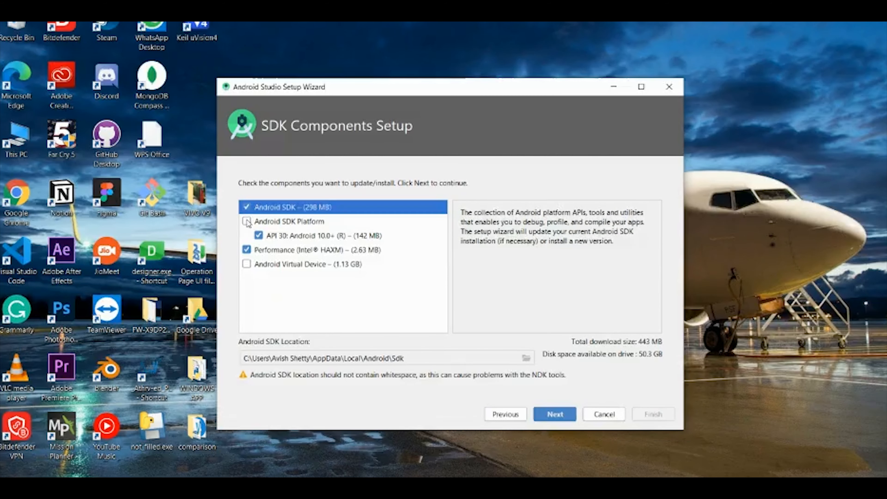
# - Accept the Android SDK, API 30 and Performance (Intel HAXM) components, leaving Android Virtual Device unselected
pyautogui.click(265, 223)
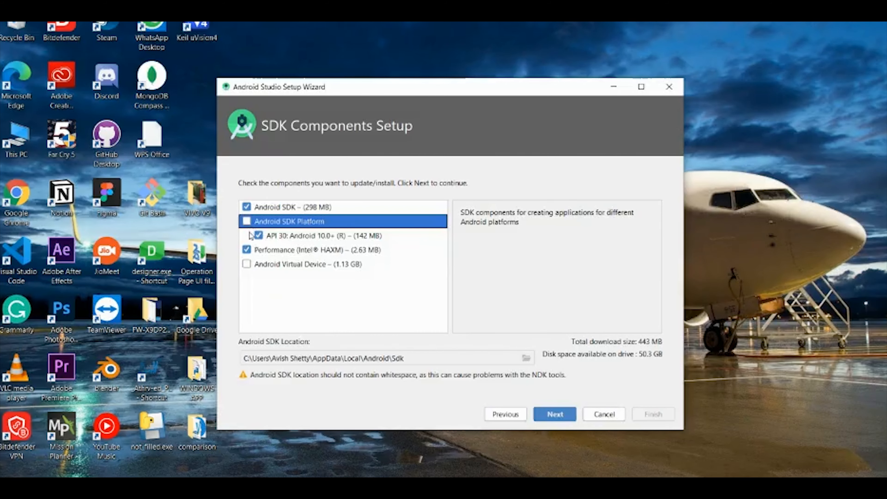
pyautogui.click(246, 264)
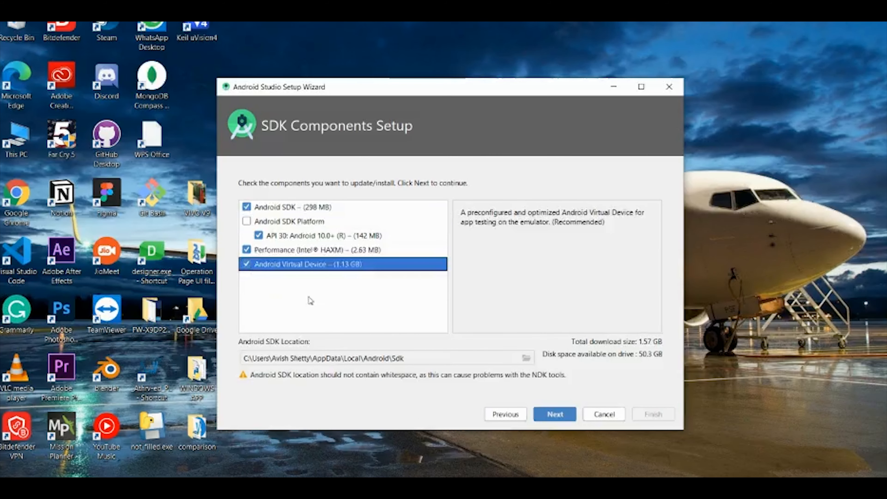
pyautogui.click(249, 261)
pyautogui.click(289, 209)
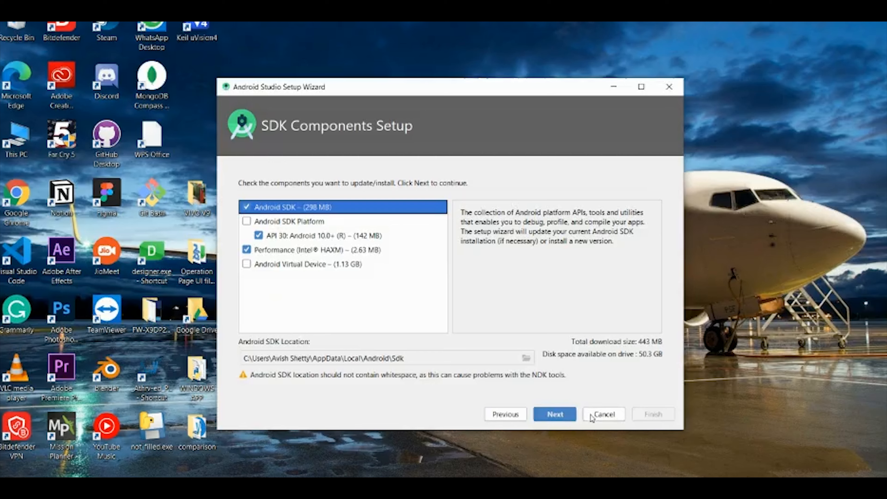
pyautogui.click(562, 414)
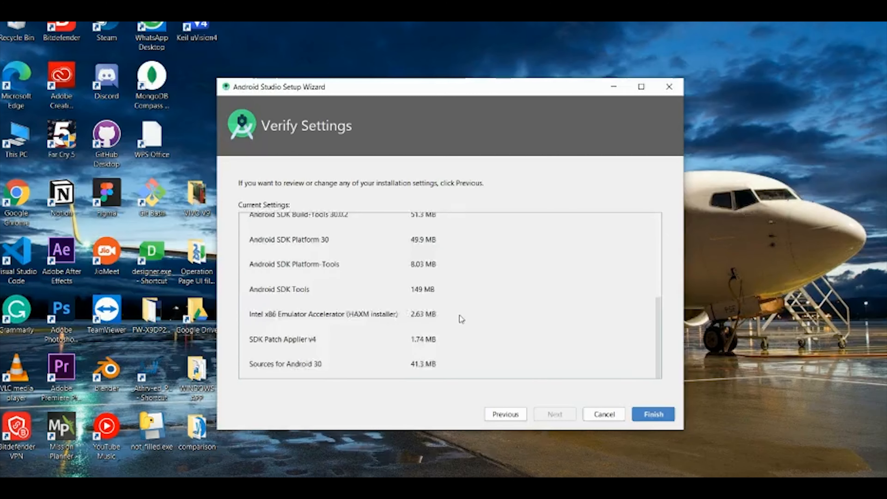
# - Review the installation settings and SDK components to download, and finish the setup wizard
pyautogui.scroll(10, 460, 317)
pyautogui.scroll(-5, 391, 290)
pyautogui.scroll(5, 432, 335)
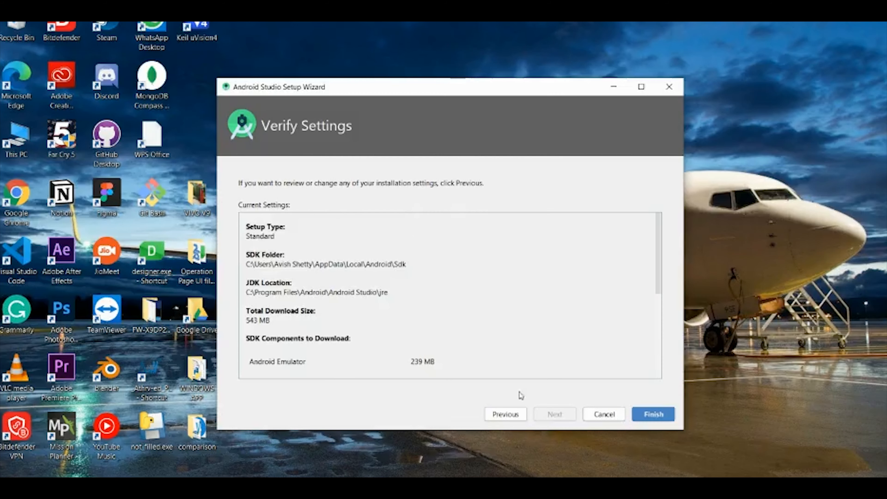
pyautogui.click(648, 417)
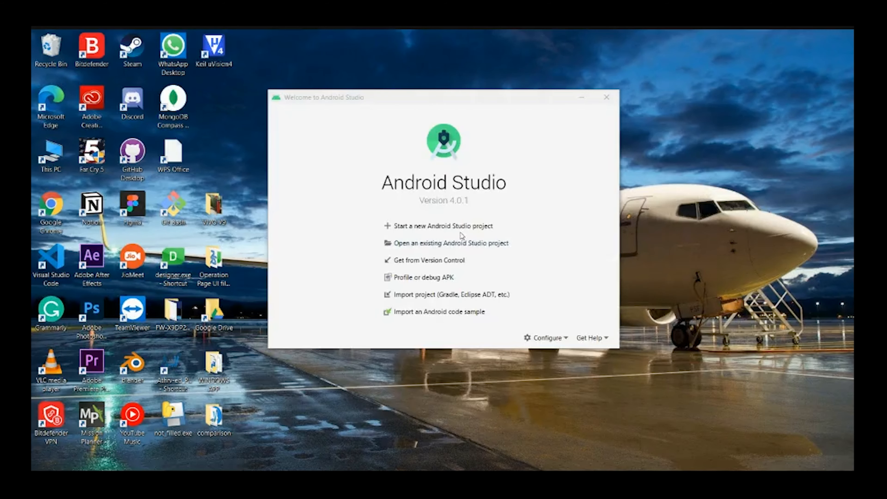
# - Create a new phone and tablet project from the Empty Activity template, named My Application, with Kotlin and minimum SDK API 16
pyautogui.click(461, 227)
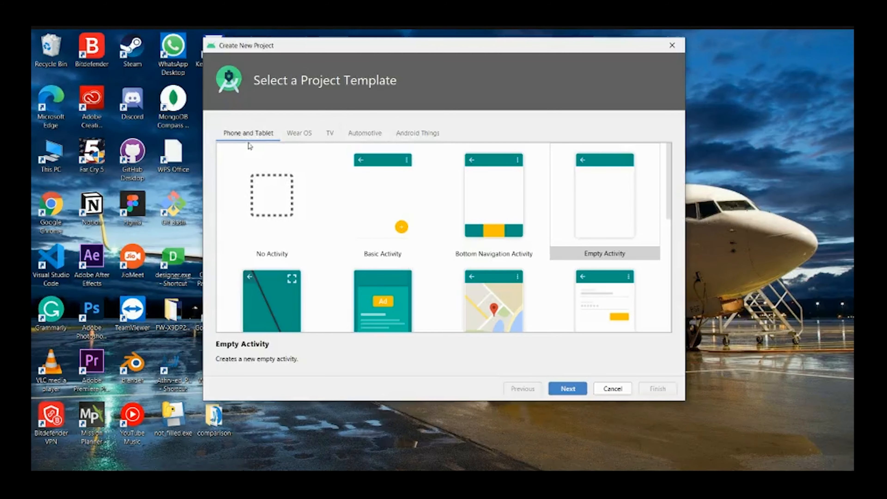
pyautogui.click(594, 212)
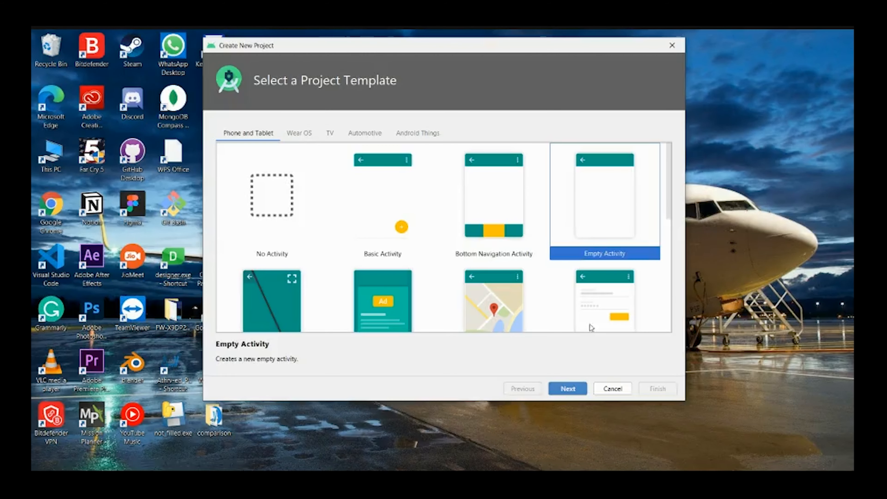
pyautogui.click(568, 388)
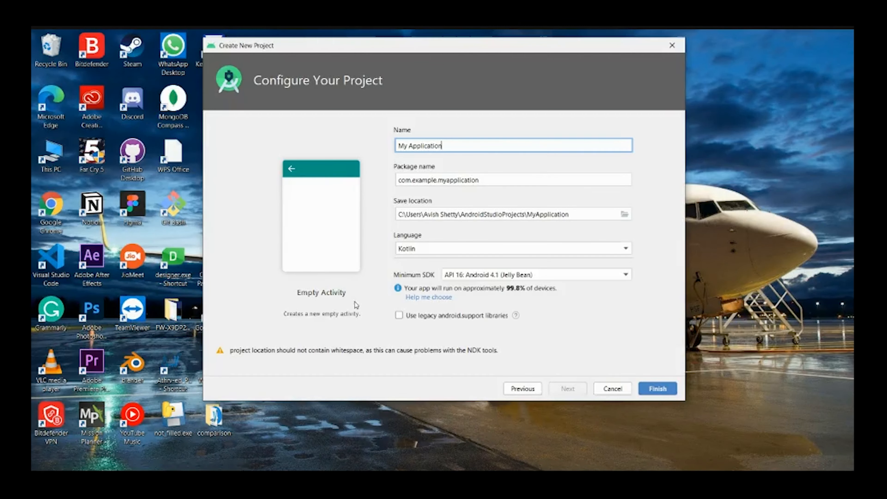
pyautogui.click(655, 389)
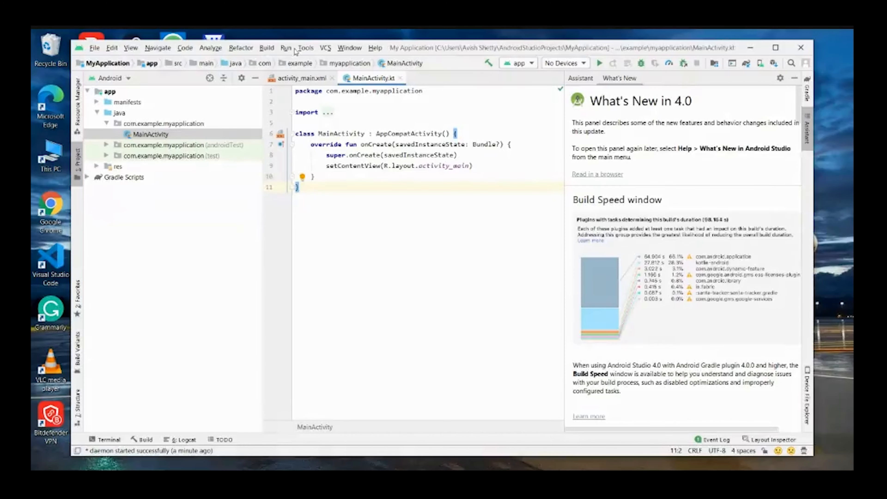
# - Show activity_main.xml in the layout editor, hide the What's New information, and select the root ConstraintLayout
pyautogui.click(296, 78)
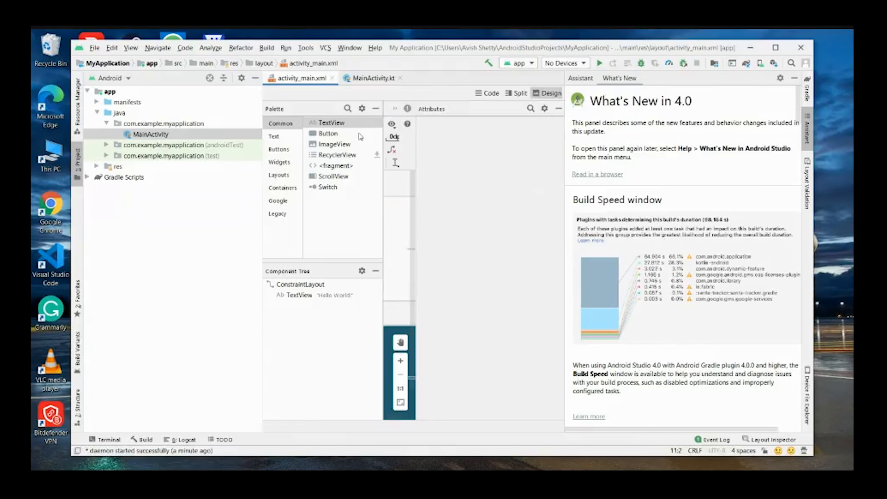
pyautogui.click(795, 77)
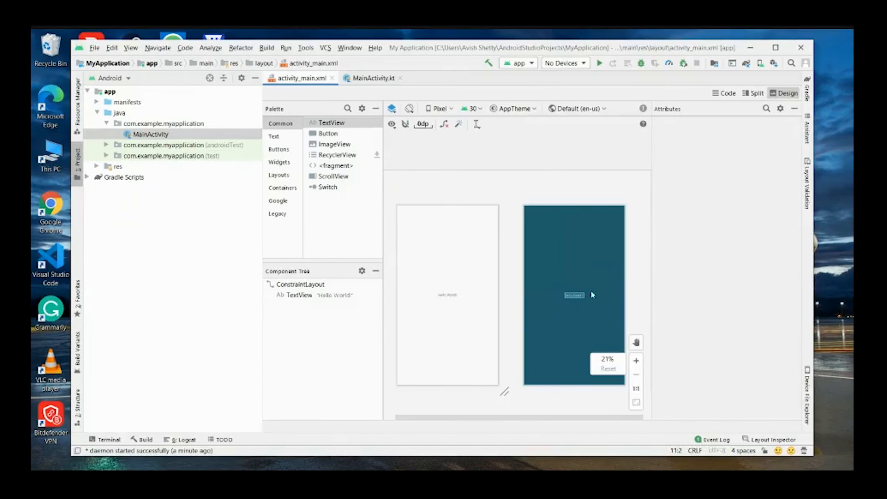
pyautogui.click(466, 265)
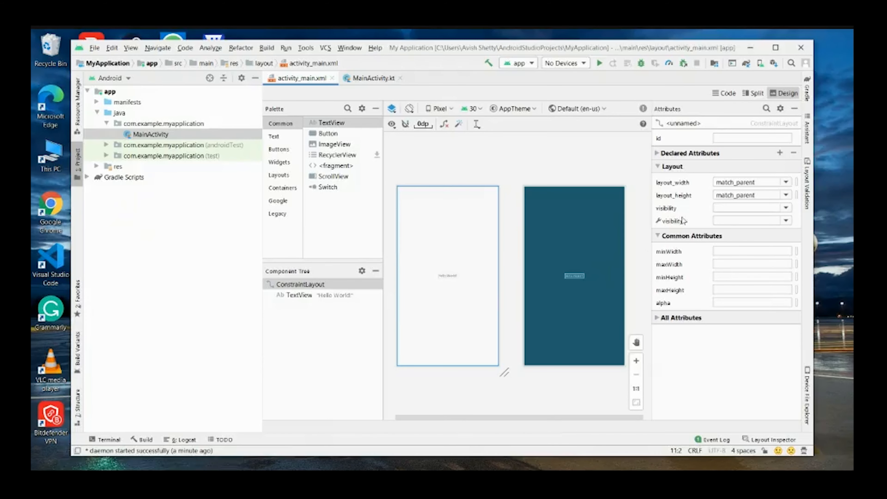
# - Place a Button below the Hello World text in the layout and show only the Design surface without the blueprint
pyautogui.moveTo(330, 135); pyautogui.dragTo(449, 322)
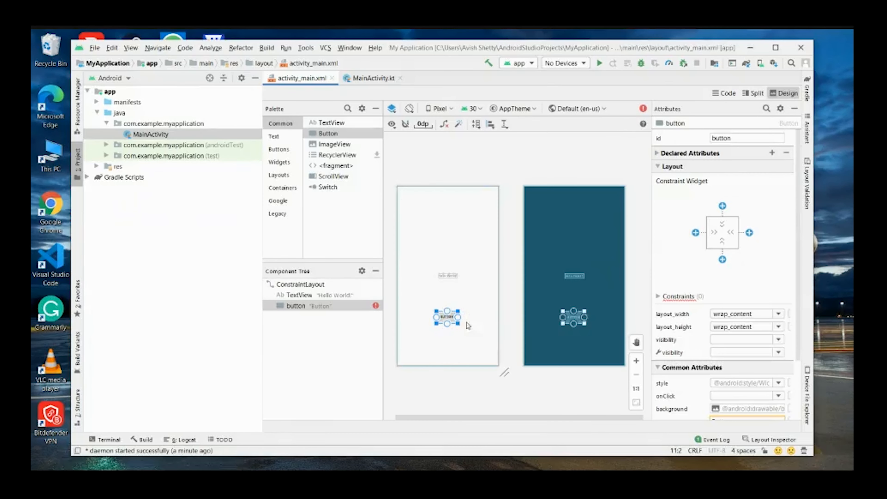
pyautogui.click(558, 286)
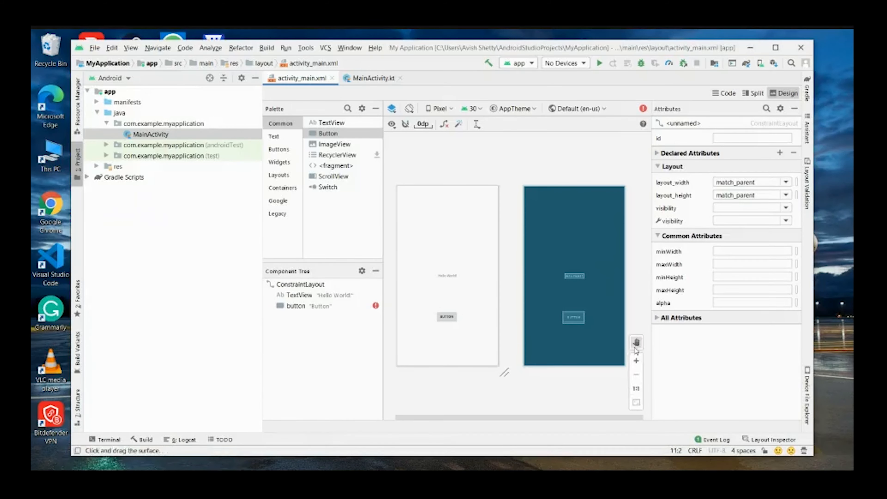
pyautogui.click(392, 109)
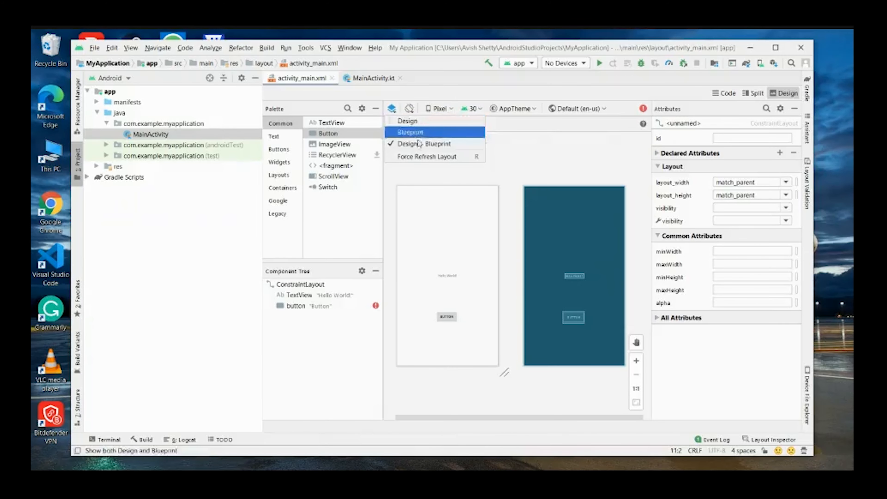
pyautogui.click(417, 122)
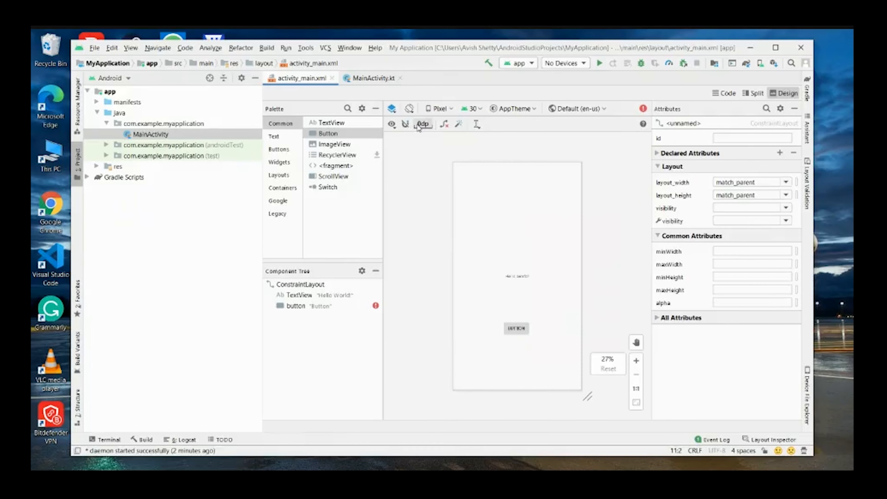